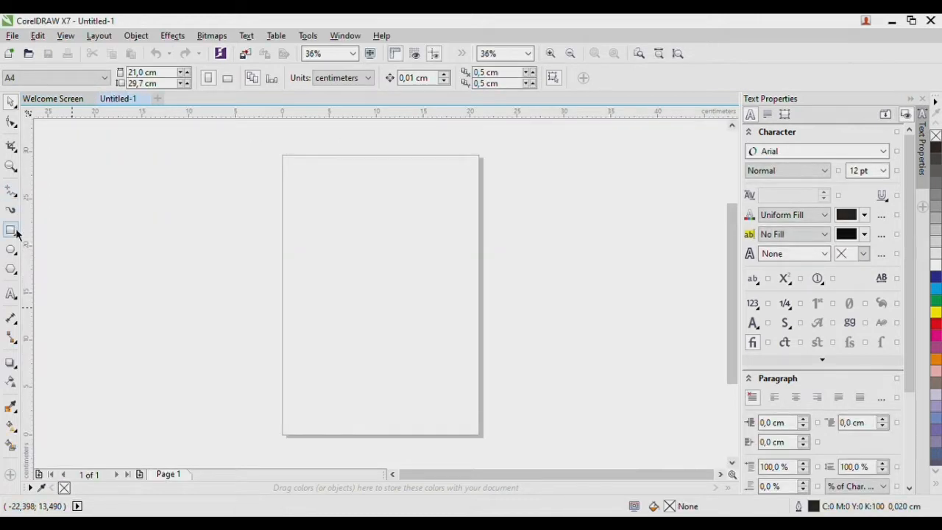
- Add a page-sized rectangle and draw a horizontal straight line about 29.8 cm long across it, extending past both side edges
double_click(11, 230)
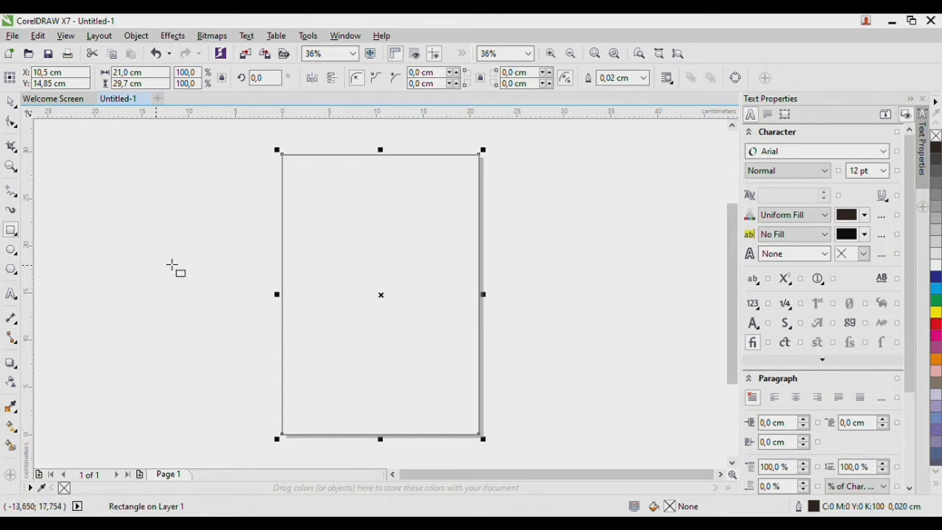
left_click(11, 193)
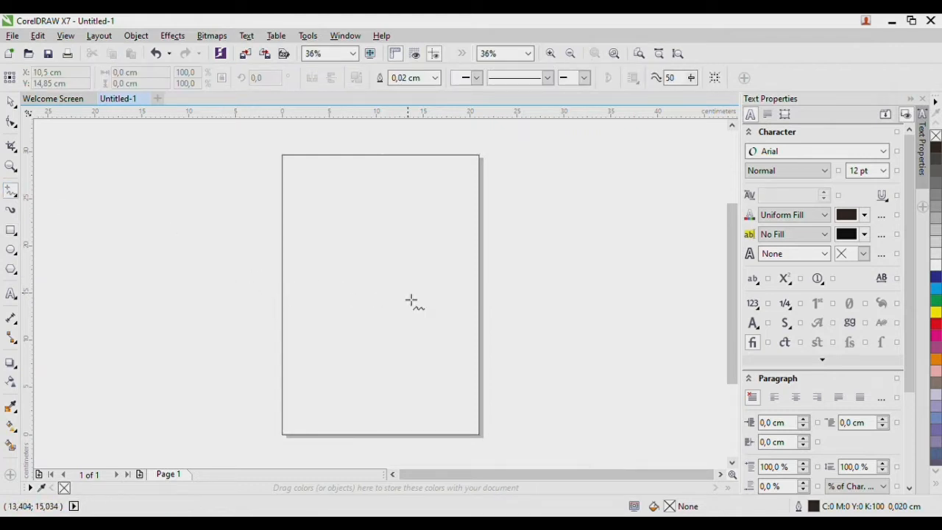
left_click(243, 276)
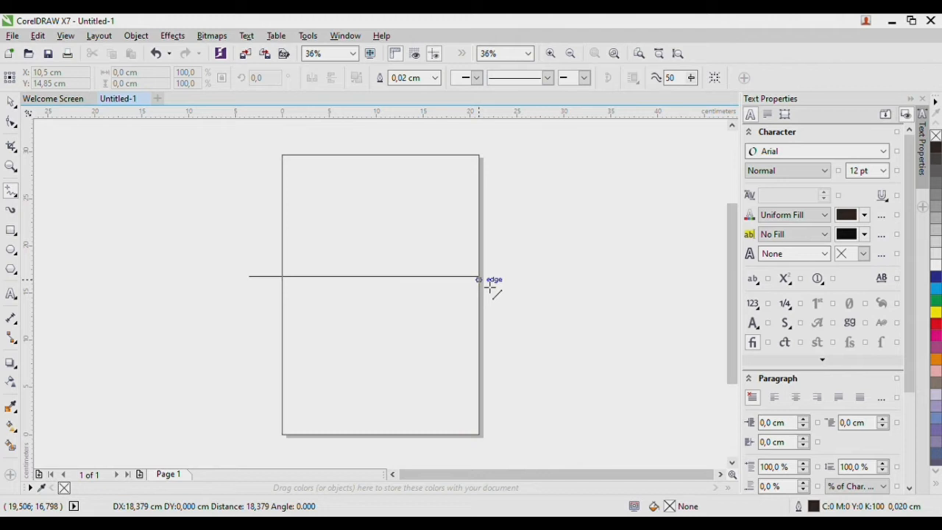
left_click(534, 292, "ctrl")
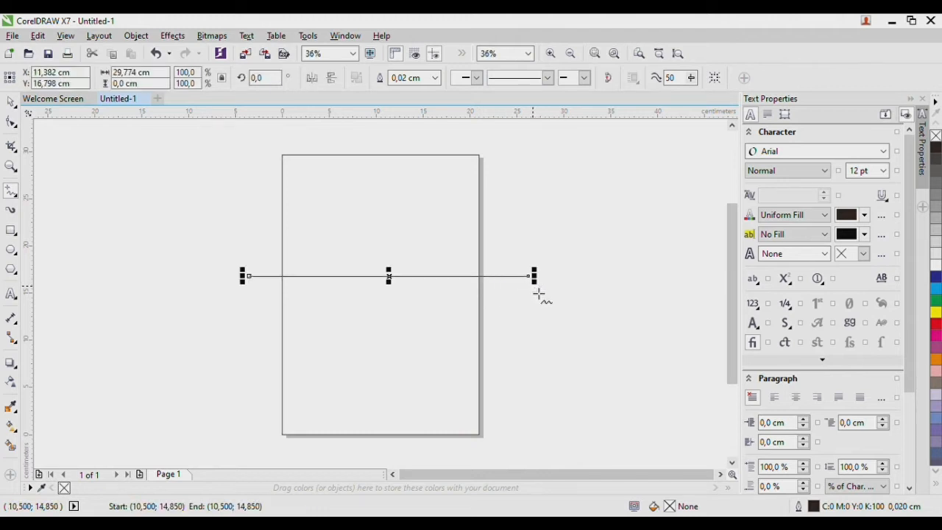
key("space")
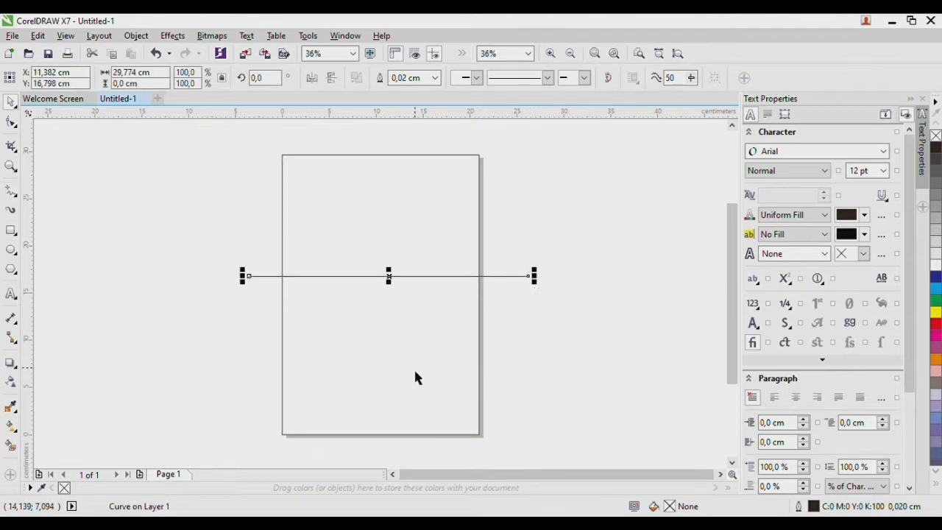
- Align the horizontal line with the rectangle's vertical middle so it divides the A4 page into two halves
key("ctrl+a")
key("c")
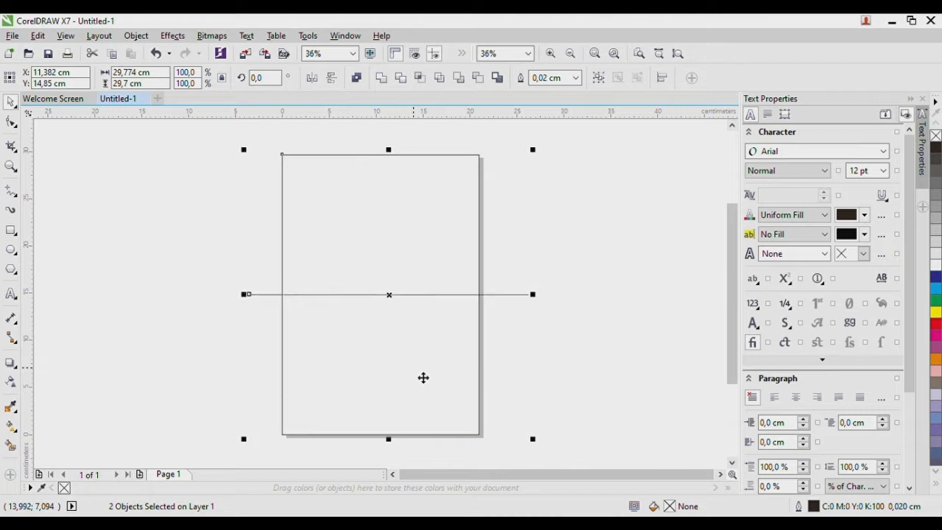
left_click(557, 295)
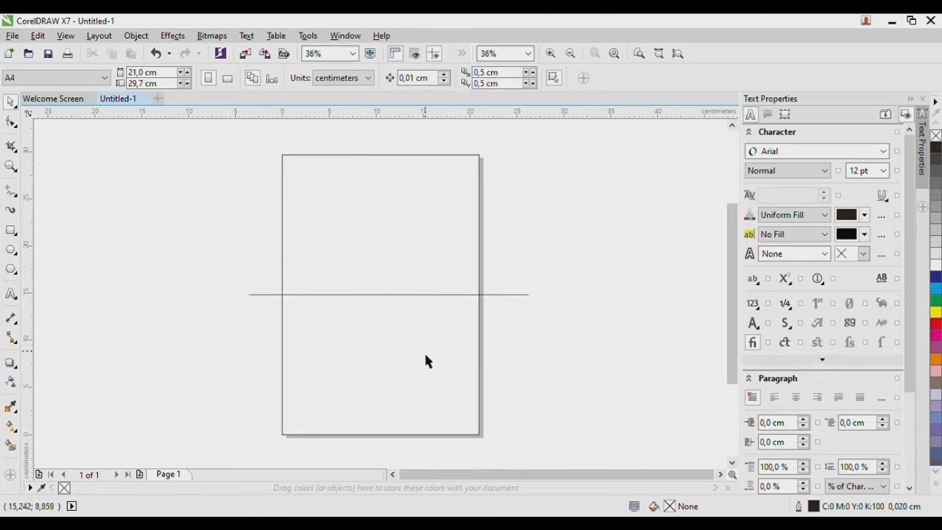
- Add the text "A5", enlarge it to about 162.5 pt and place it in the middle of the page's lower half
key("F8")
left_click(522, 213)
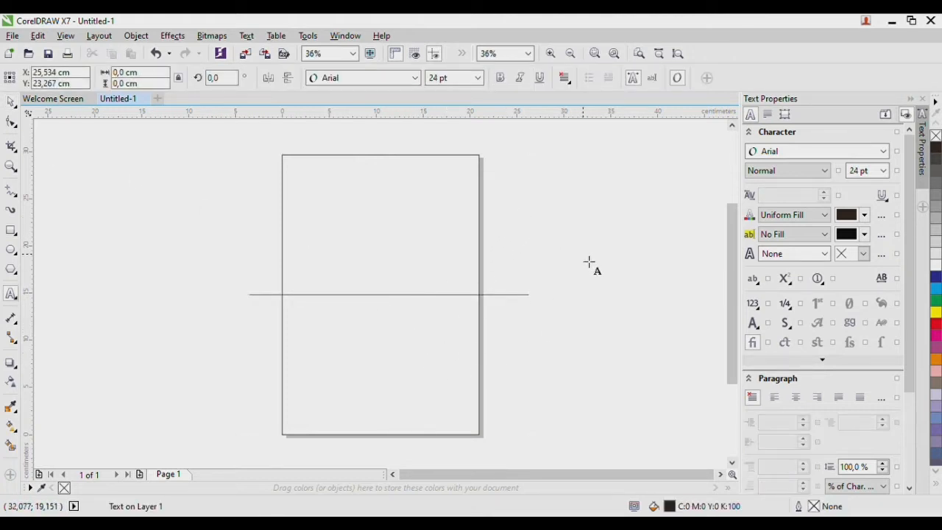
type("A5")
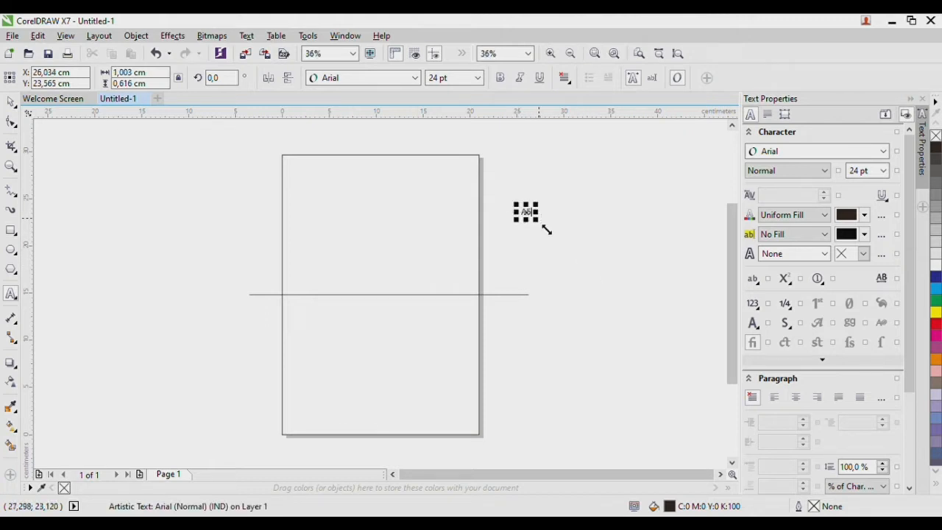
left_click_drag(545, 228, 573, 270)
key("ctrl+space")
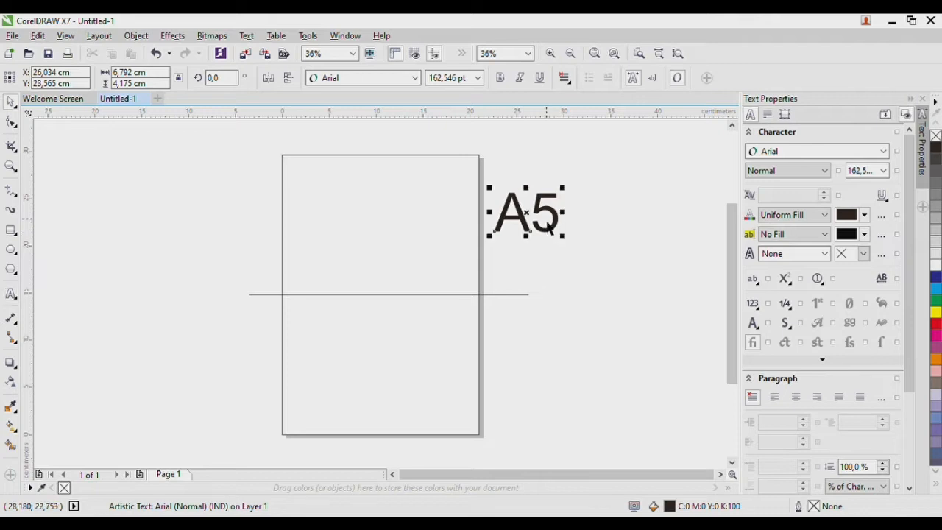
left_click_drag(560, 213, 416, 356)
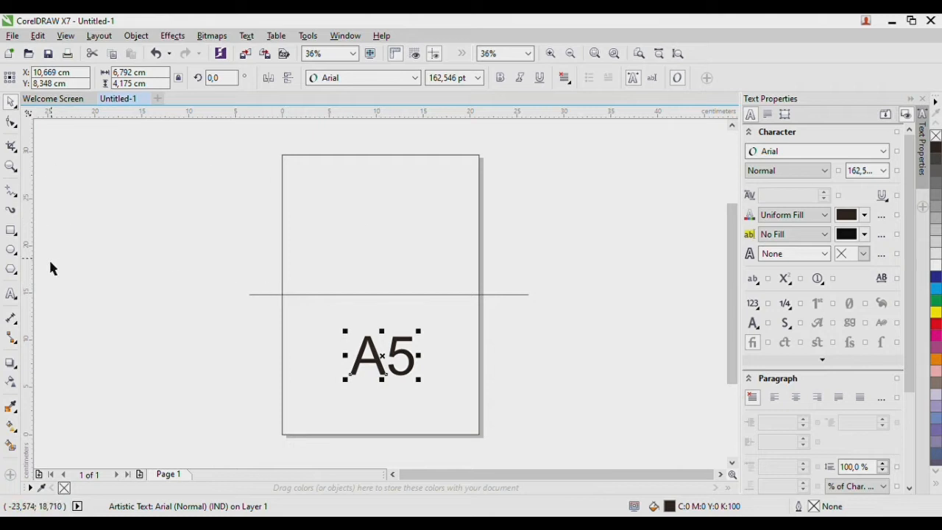
- Draw a vertical line about 18 cm long near the page's middle, from above the top edge to just below the horizontal line
left_click(9, 190)
left_click(378, 141)
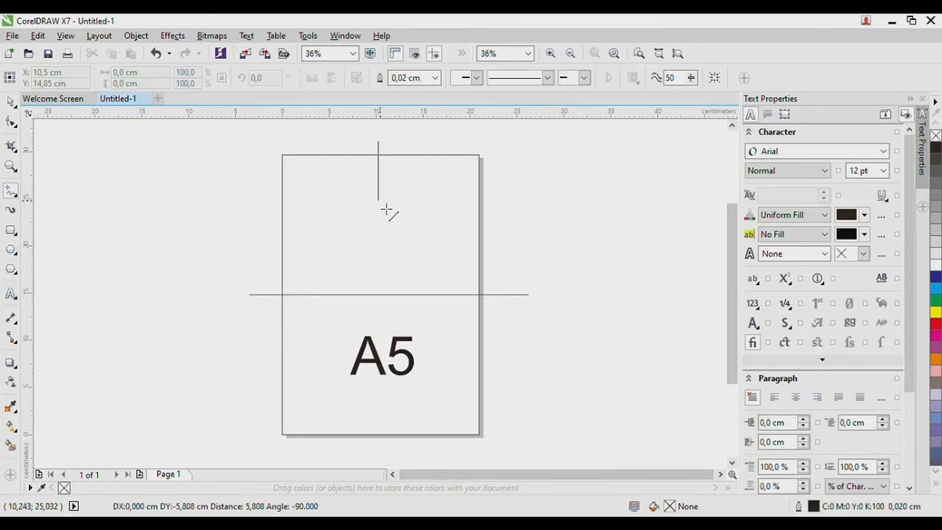
left_click(379, 316)
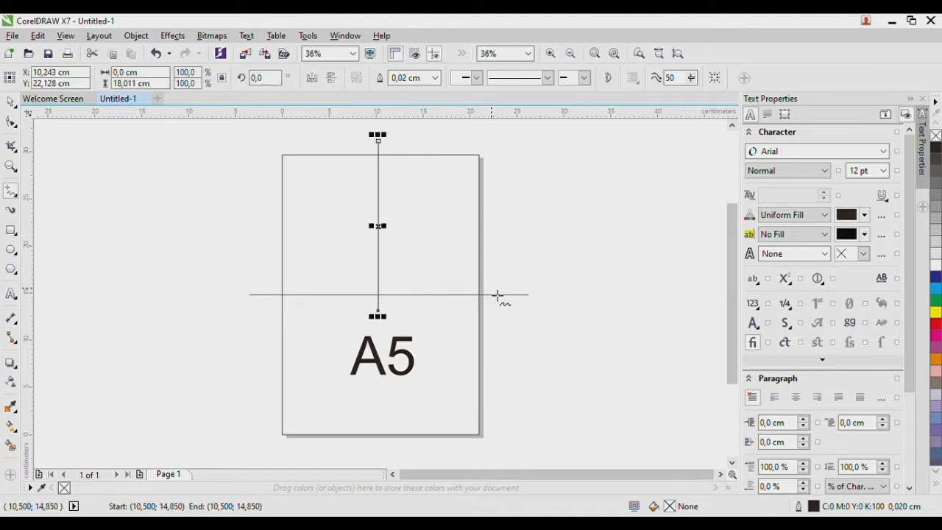
- Try to align the vertical line with the page rectangle, and move it back up over the page's upper half
key("space")
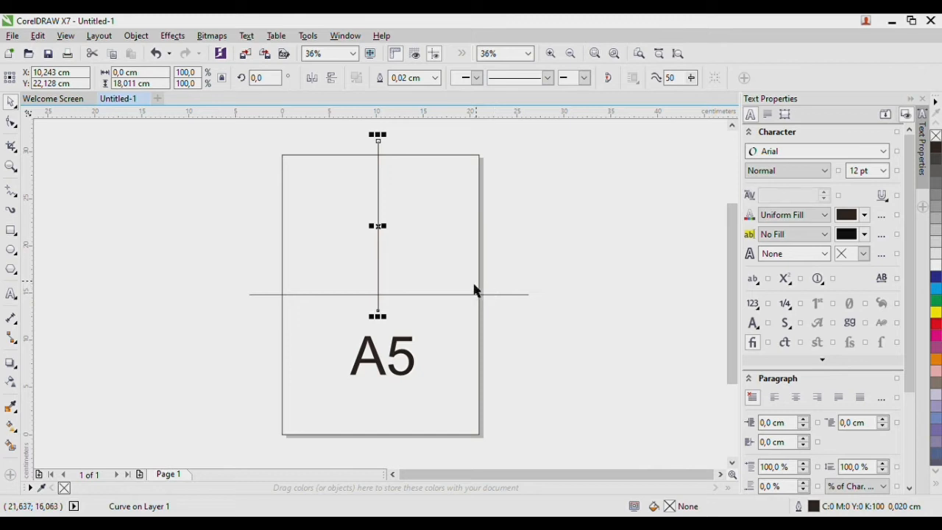
left_click(450, 257, "shift")
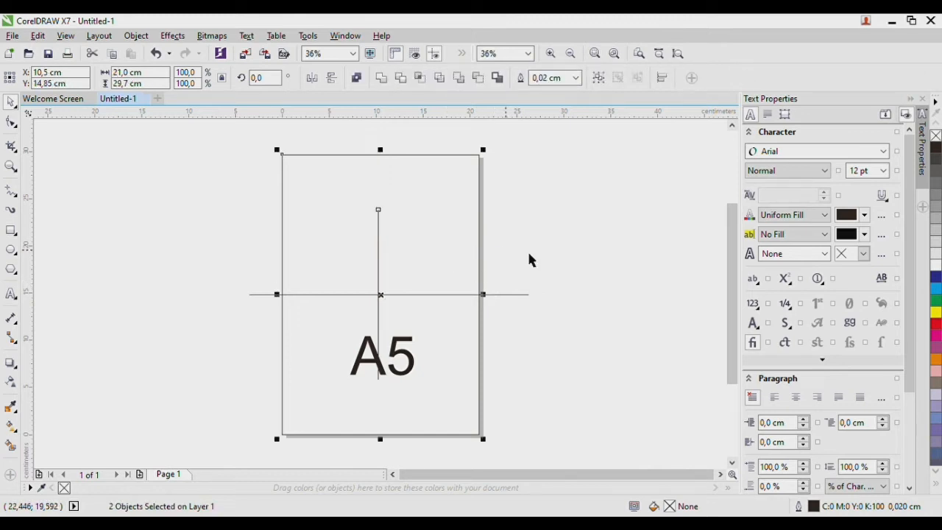
left_click(555, 262)
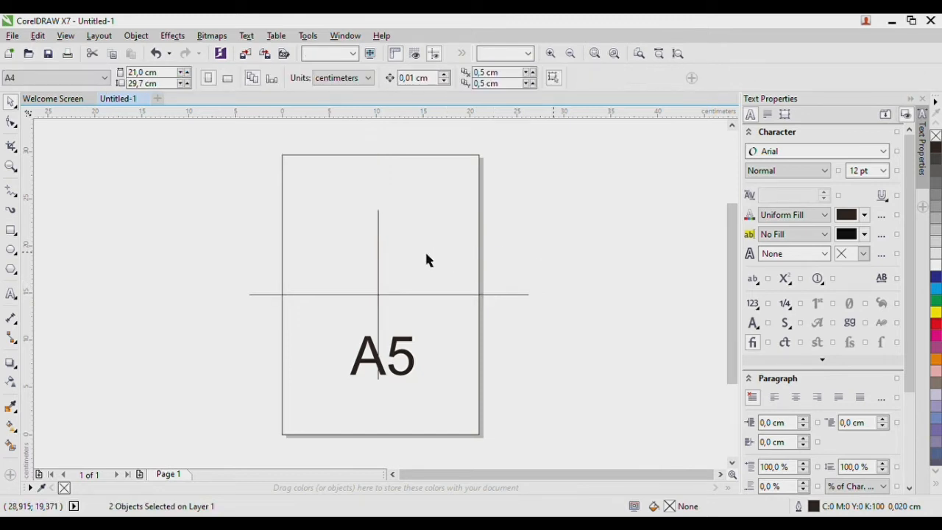
left_click(377, 280)
left_click_drag(388, 289, 390, 215)
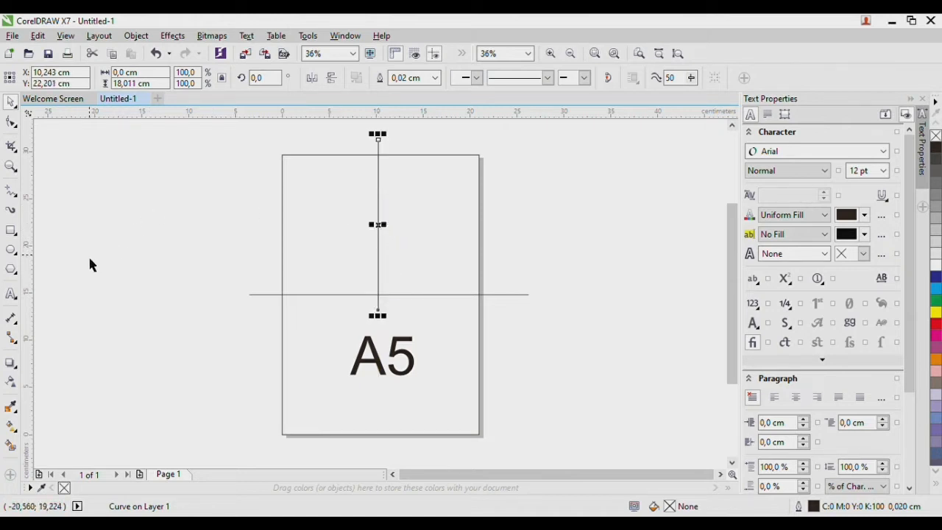
left_click(101, 273)
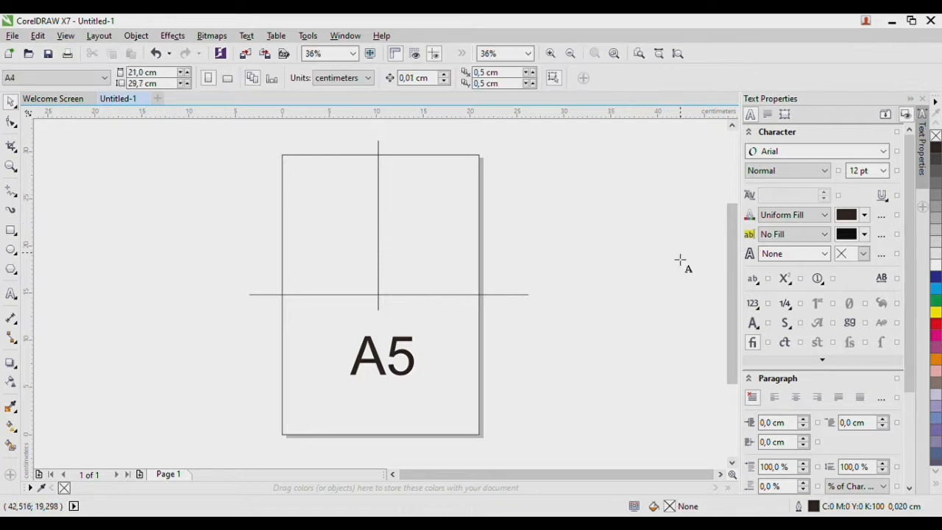
- Add the text "A6", enlarge it to about 138.6 pt and place it in the upper-right quarter of the page
key("F8")
left_click(517, 195)
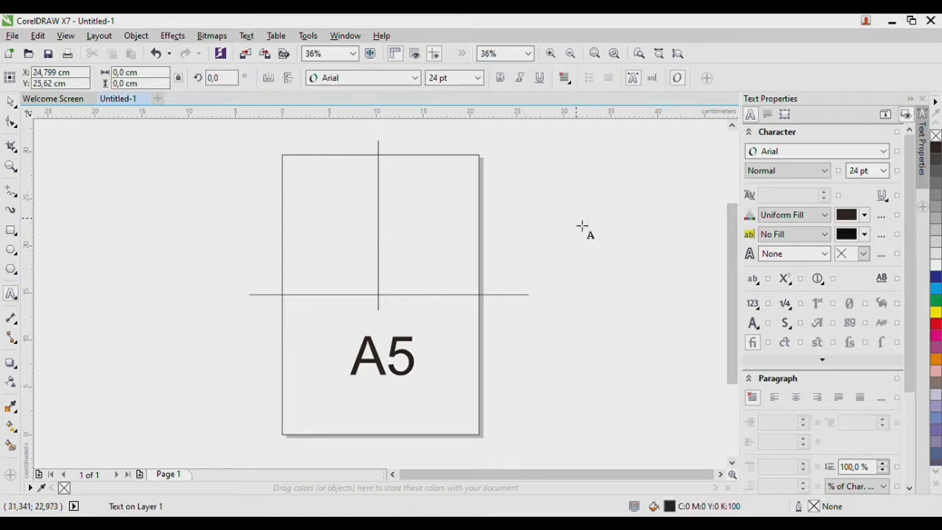
type("A5")
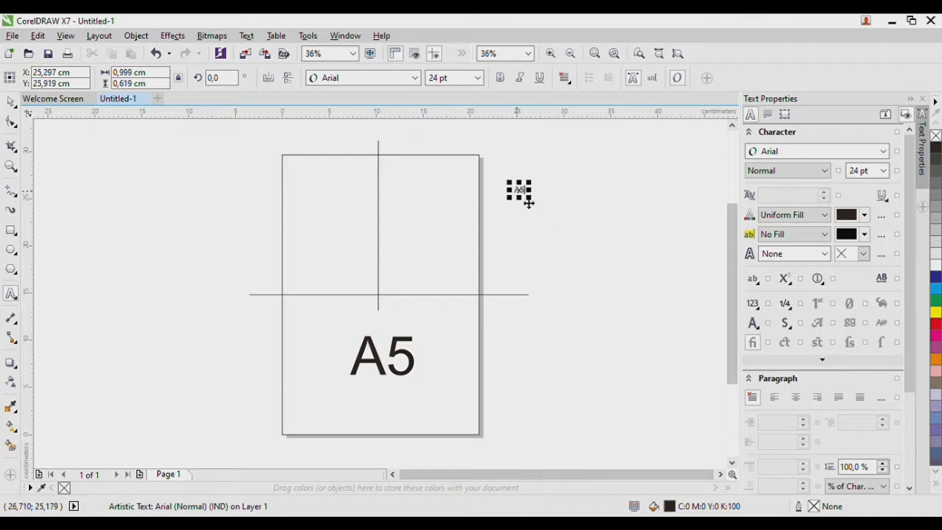
left_click_drag(535, 210, 456, 247)
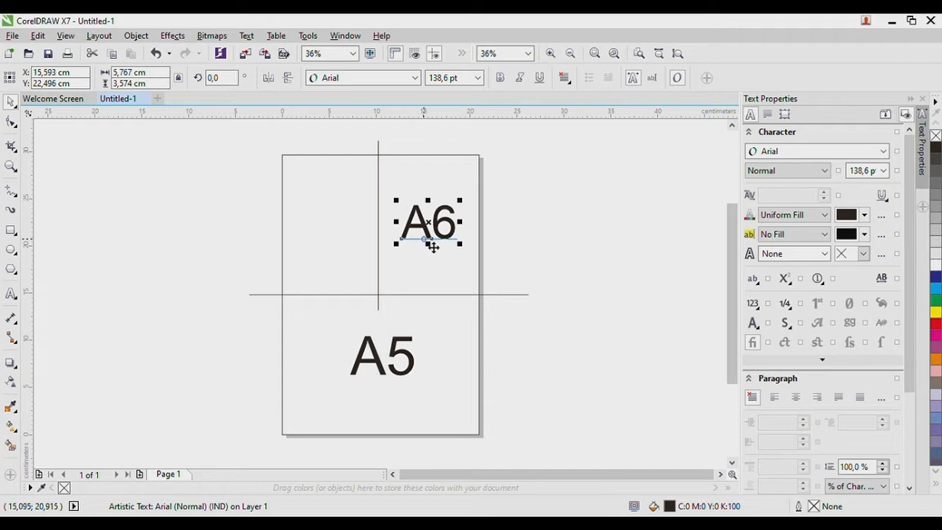
- Draw a horizontal line about 13.2 cm long across the upper-left quarter and nudge it down to about Y 22.6 cm
left_click(11, 190)
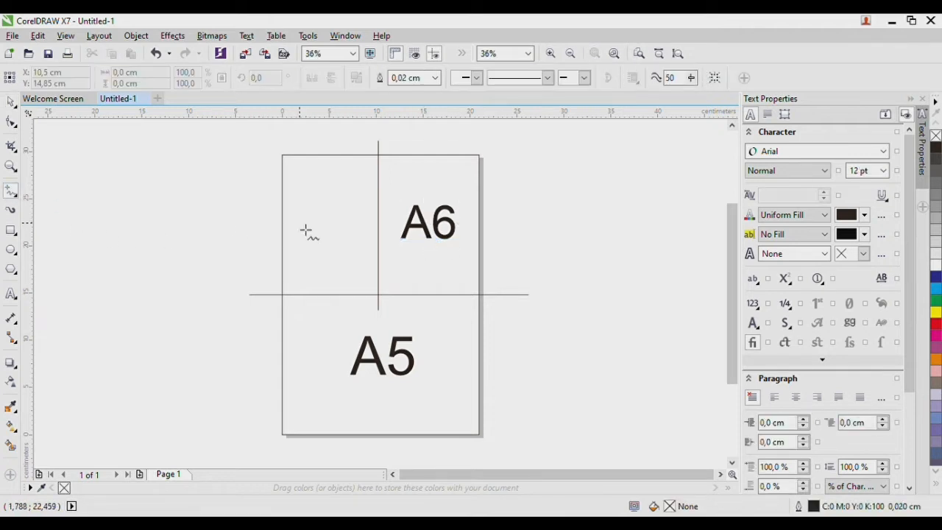
left_click(267, 219)
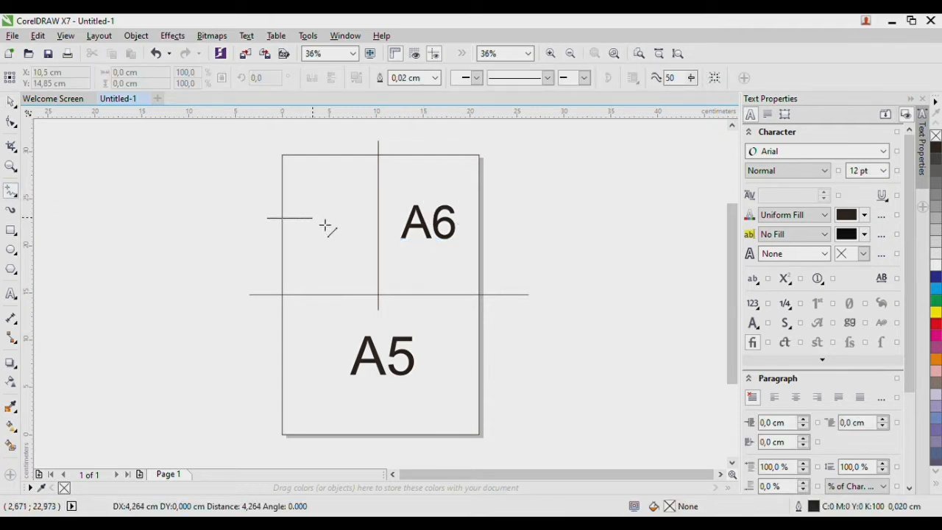
left_click(398, 231)
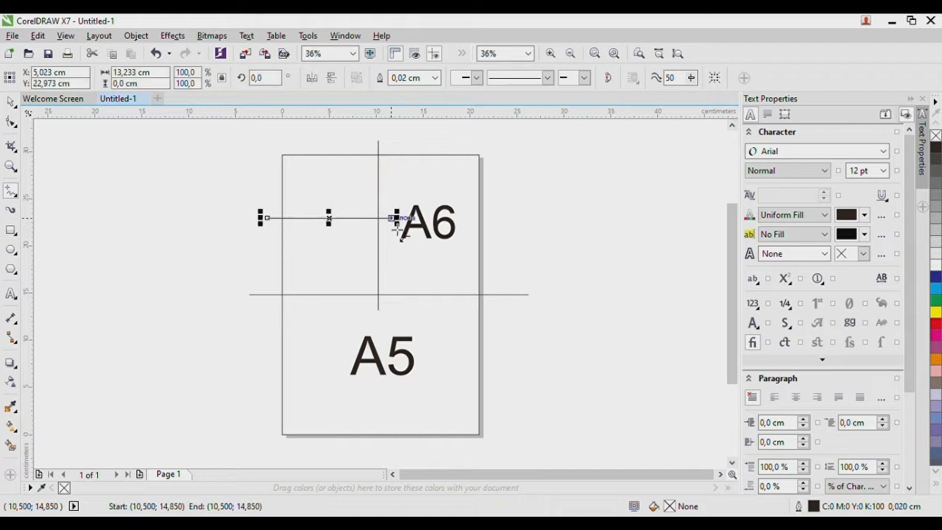
key("Down")
key("Down")
key("Down")
key("Down")
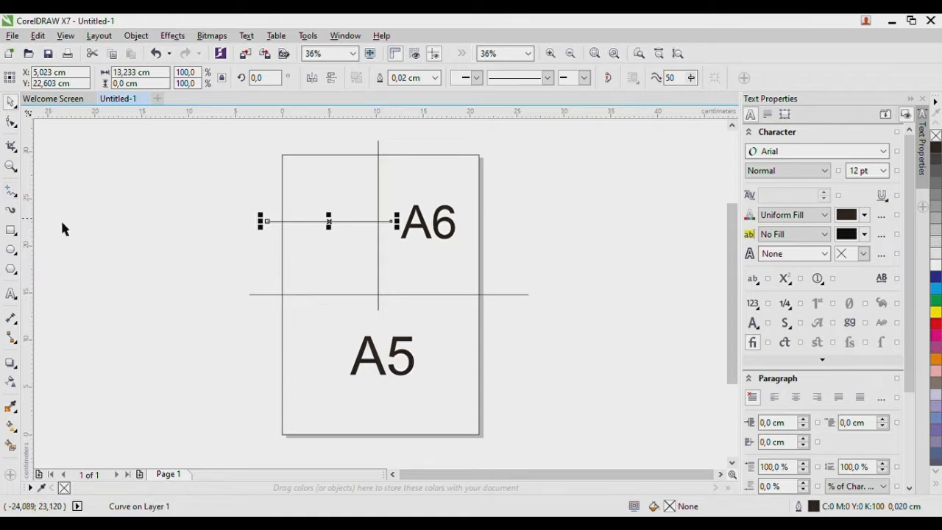
- Add the text "A7", enlarge it to about 103.4 pt and place it below the short horizontal line in the upper-left quarter
key("F8")
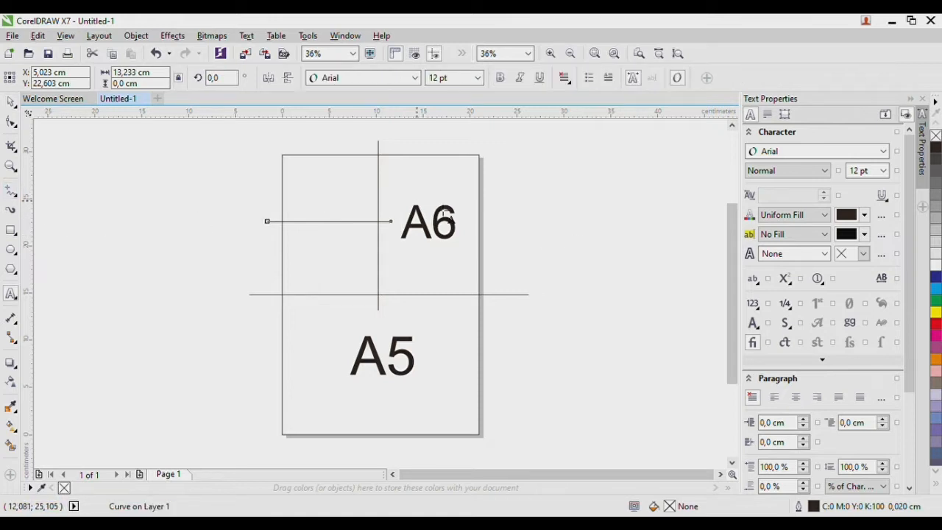
left_click(577, 210)
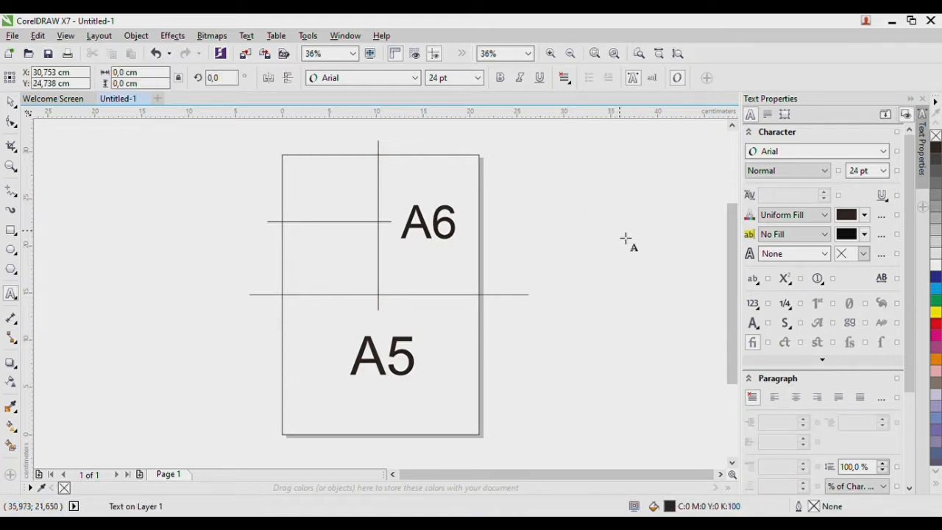
type("A5")
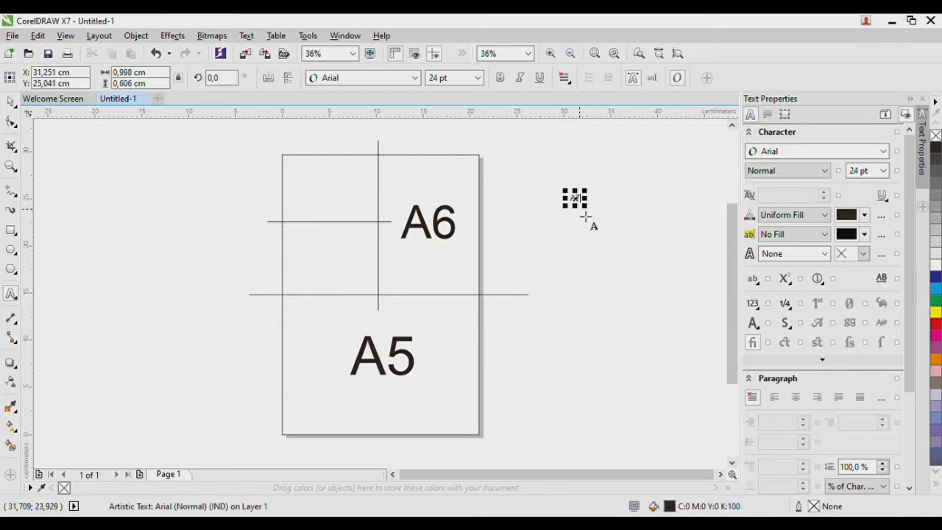
left_click_drag(592, 215, 353, 266)
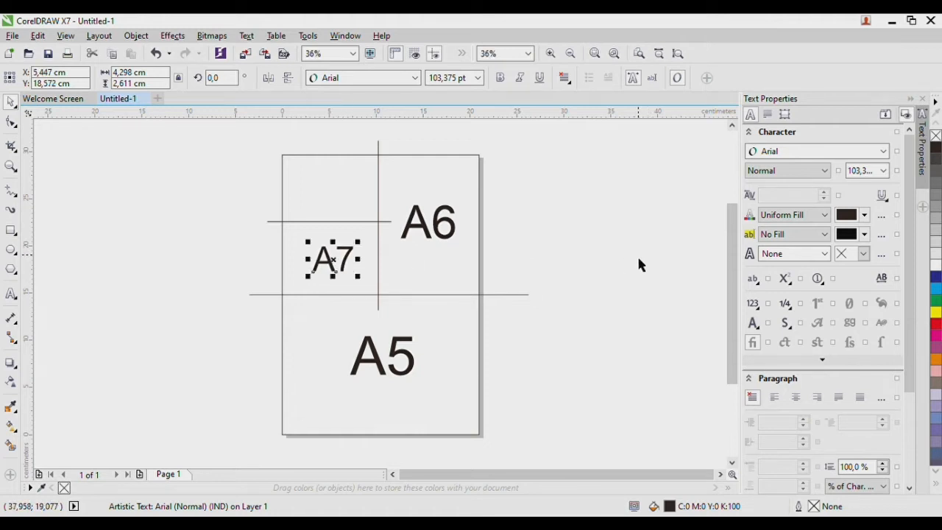